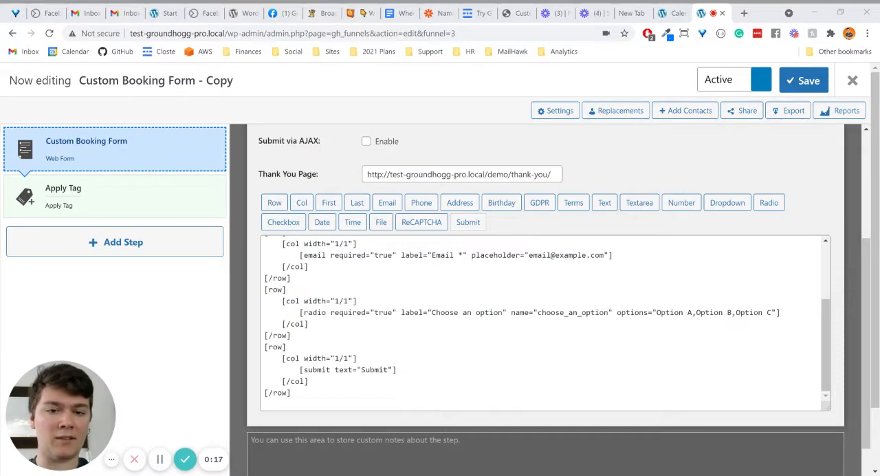
Check the radio field's name in the booking form code and the custom form selected in the 1 Hour calendar's submission settings
{"action": "double_click", "coordinate": [583, 312]}
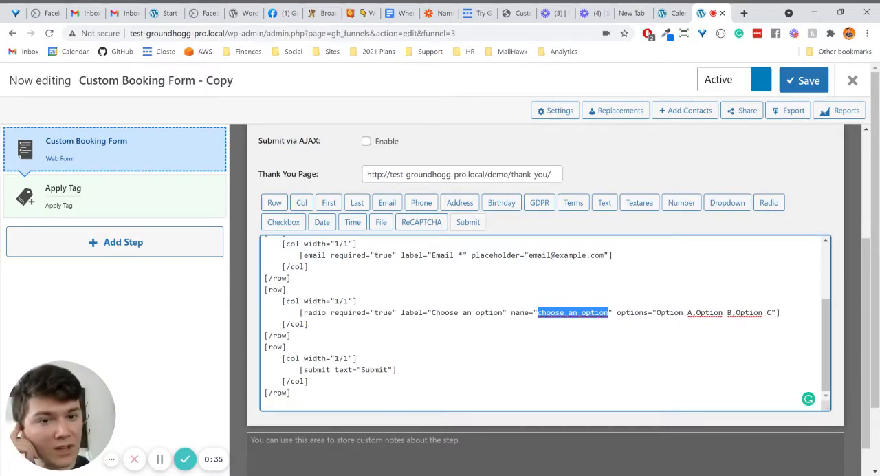
{"action": "left_click", "coordinate": [676, 15]}
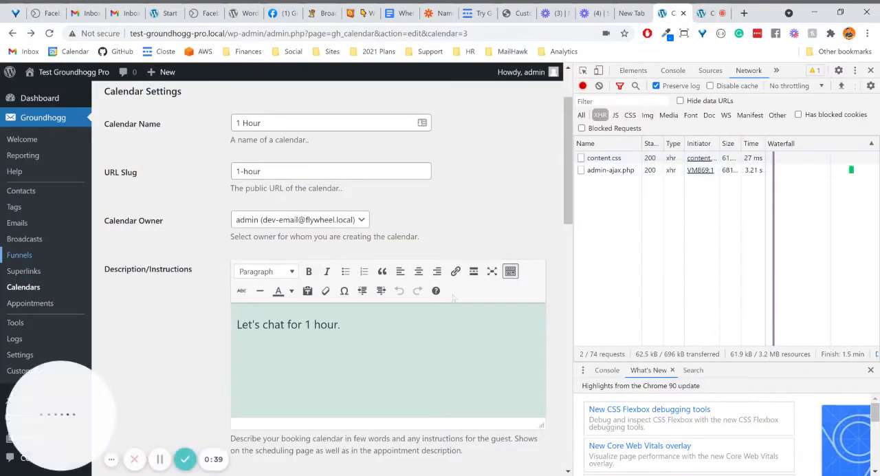
{"action": "scroll", "coordinate": [456, 88], "scroll_direction": "down", "scroll_amount": 5}
{"action": "scroll", "coordinate": [456, 88], "scroll_direction": "down", "scroll_amount": 3}
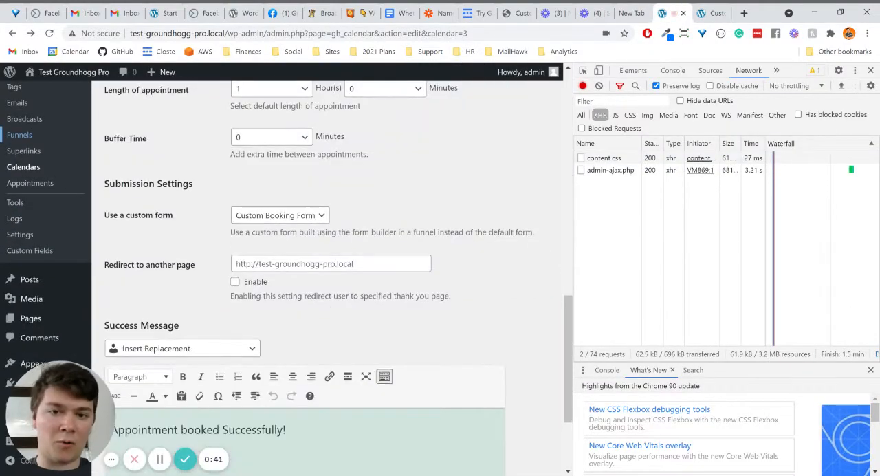
{"action": "left_click", "coordinate": [320, 215]}
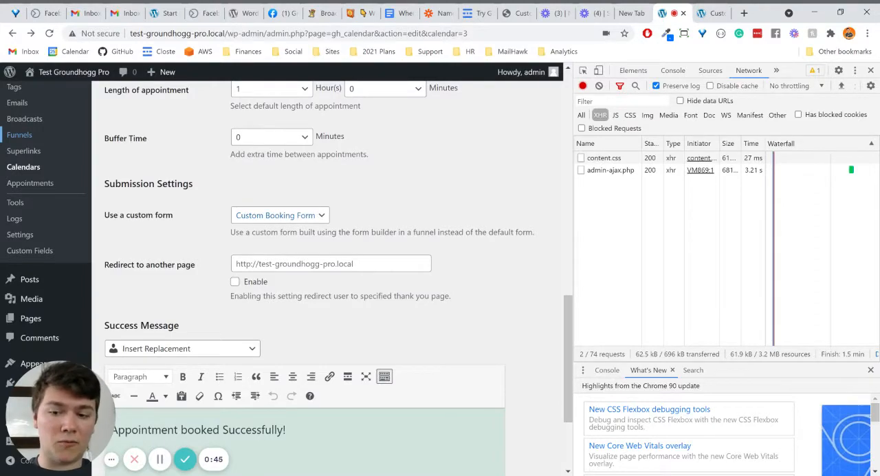
{"action": "scroll", "coordinate": [160, 112], "scroll_direction": "up", "scroll_amount": 10}
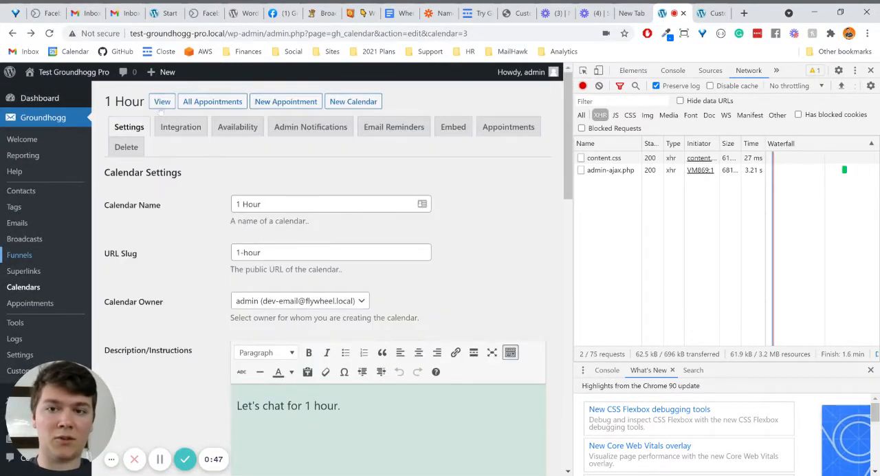
Open the public page of the 1 Hour calendar and pick the 1:00 pm slot on May 26, 2021
{"action": "left_click", "coordinate": [162, 107]}
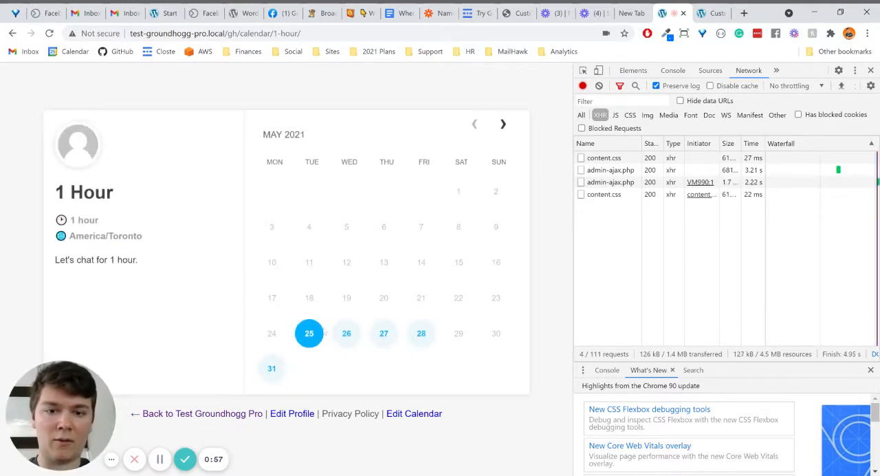
{"action": "left_click", "coordinate": [348, 334]}
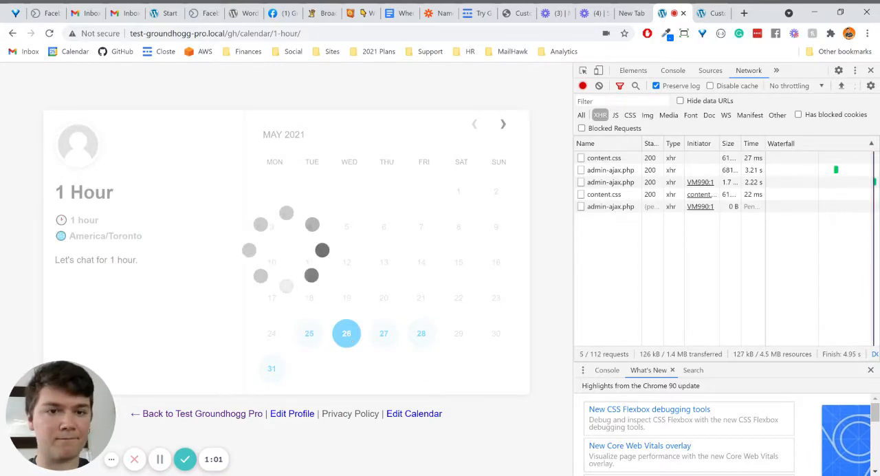
{"action": "left_click", "coordinate": [372, 306]}
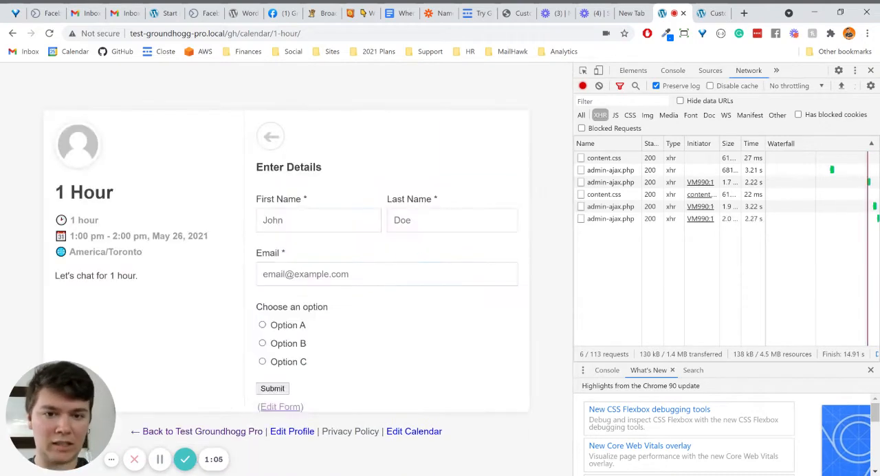
Fill in the guest's first name, last name and a new test e-mail address in the booking details
{"action": "left_click", "coordinate": [332, 222]}
{"action": "left_click", "coordinate": [327, 248]}
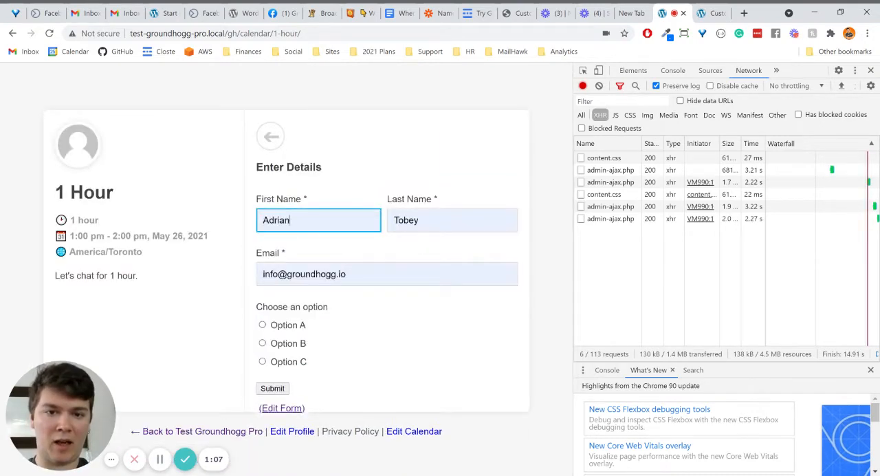
{"action": "double_click", "coordinate": [342, 273]}
{"action": "key", "text": "ctrl+a"}
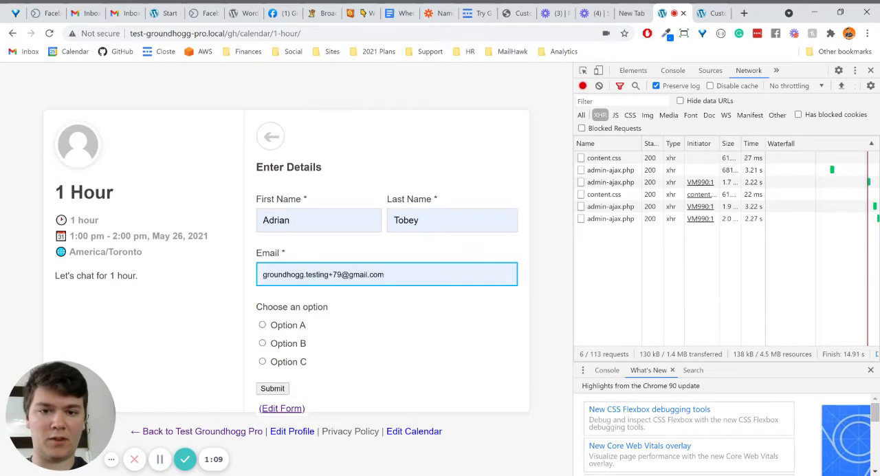
{"action": "key", "text": "Return"}
{"action": "double_click", "coordinate": [352, 273]}
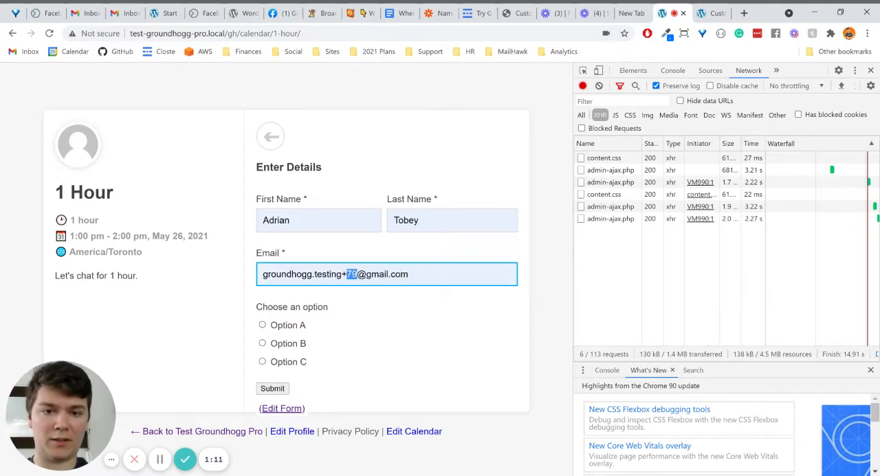
{"action": "type", "text": "32"}
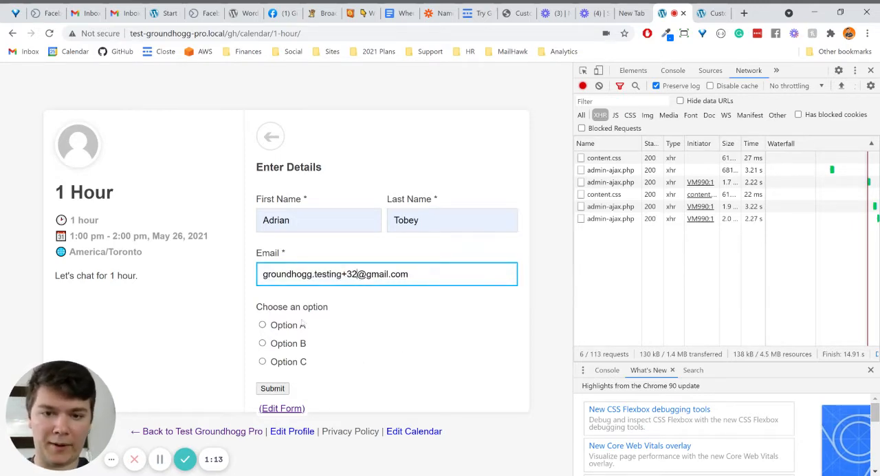
Choose Option B and submit the booking form
{"action": "left_click", "coordinate": [302, 326]}
{"action": "left_click", "coordinate": [292, 348]}
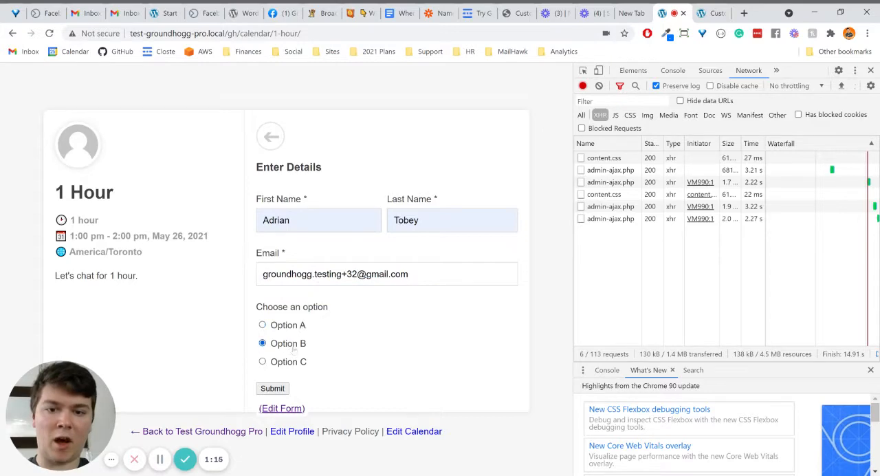
{"action": "left_click", "coordinate": [272, 388]}
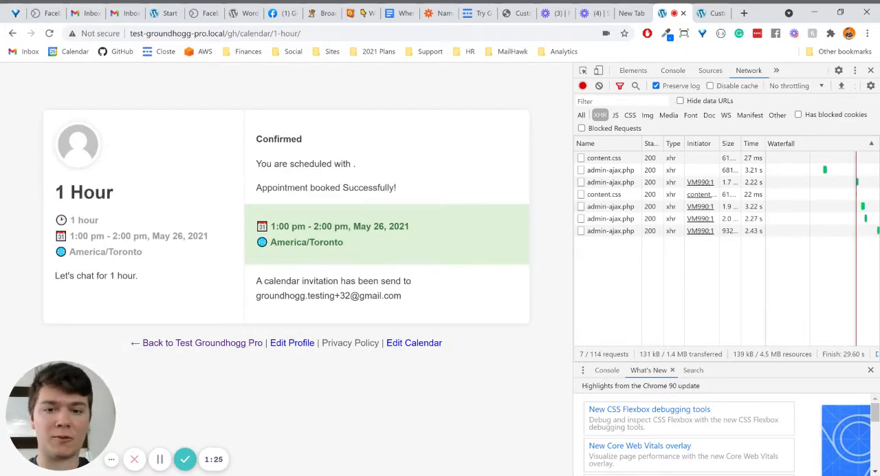
Open the contact record of the guest who just booked and display its custom meta
{"action": "left_click", "coordinate": [420, 346]}
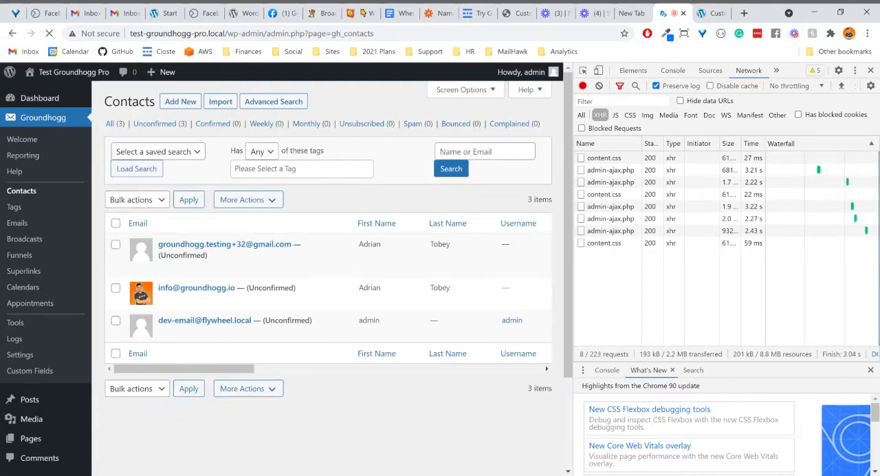
{"action": "left_click", "coordinate": [264, 244]}
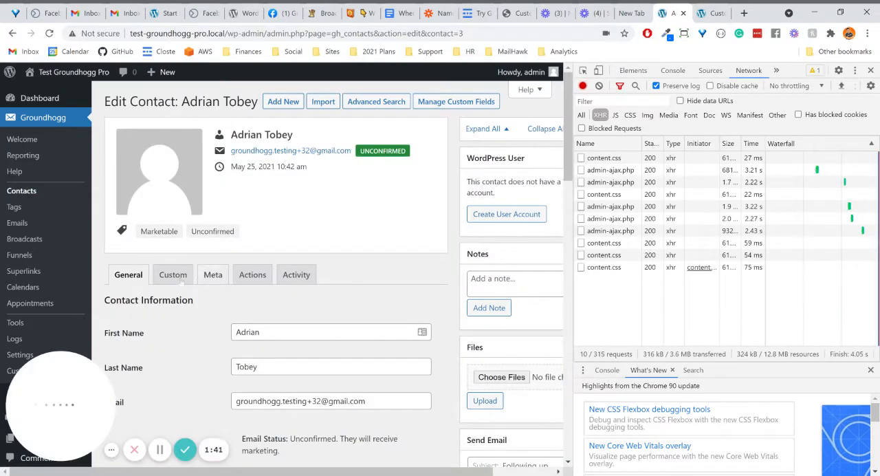
{"action": "scroll", "coordinate": [181, 283], "scroll_direction": "down", "scroll_amount": 3}
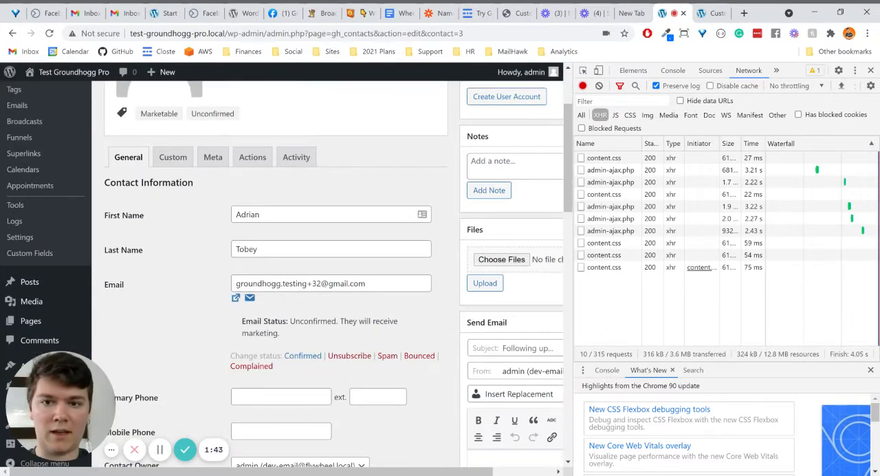
{"action": "triple_click", "coordinate": [258, 284]}
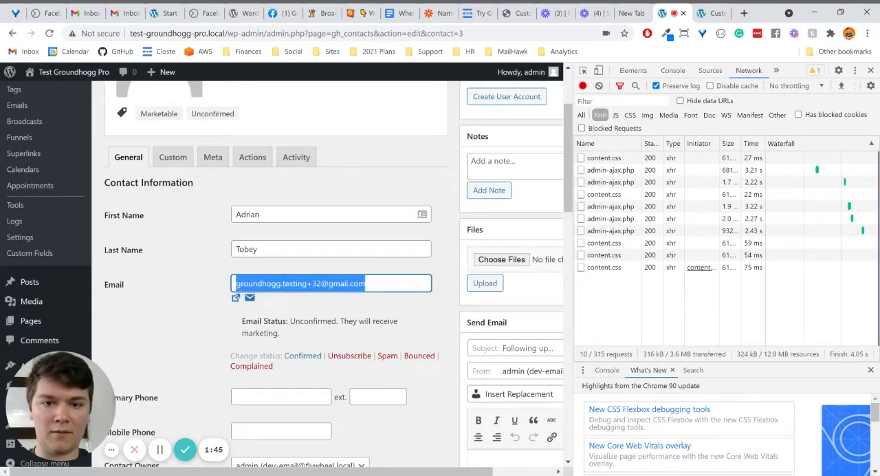
{"action": "left_click", "coordinate": [212, 157]}
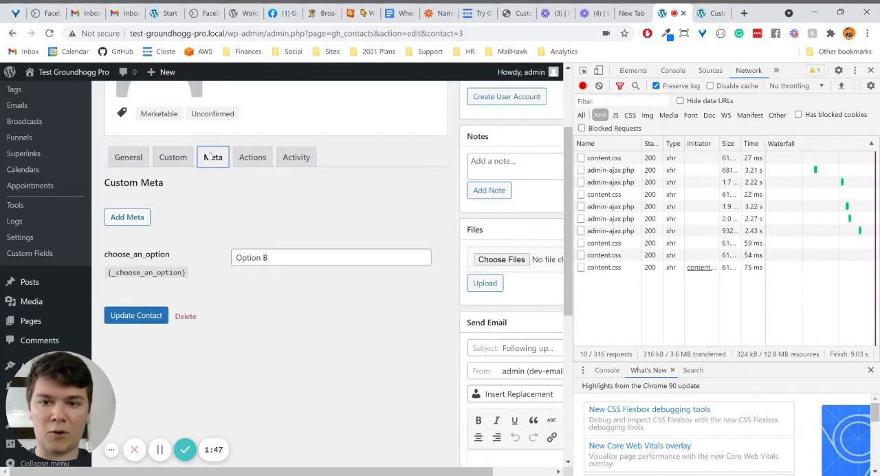
Copy the {_choose_an_option} replacement code from the contact's custom meta
{"action": "double_click", "coordinate": [148, 272]}
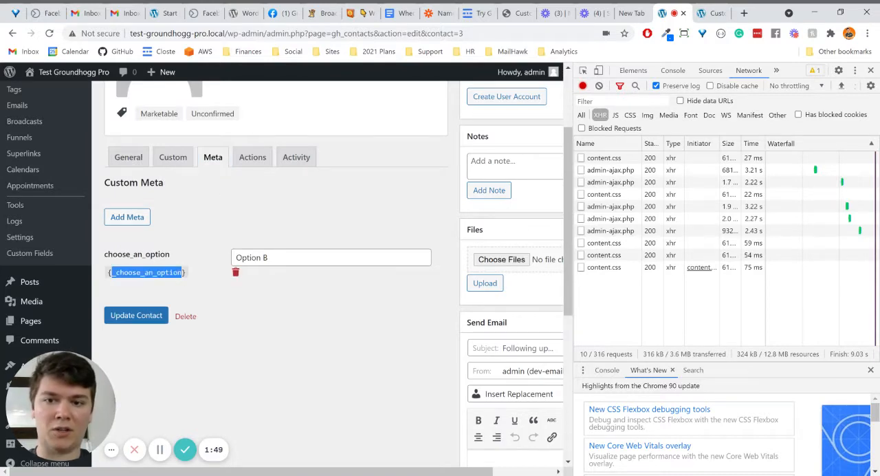
{"action": "left_click", "coordinate": [265, 258]}
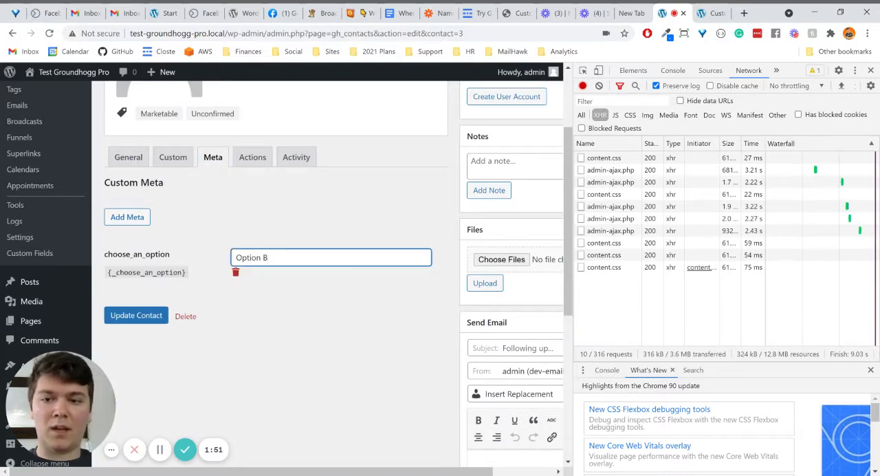
{"action": "left_click_drag", "start_coordinate": [190, 273], "coordinate": [107, 273]}
{"action": "key", "text": "ctrl+c"}
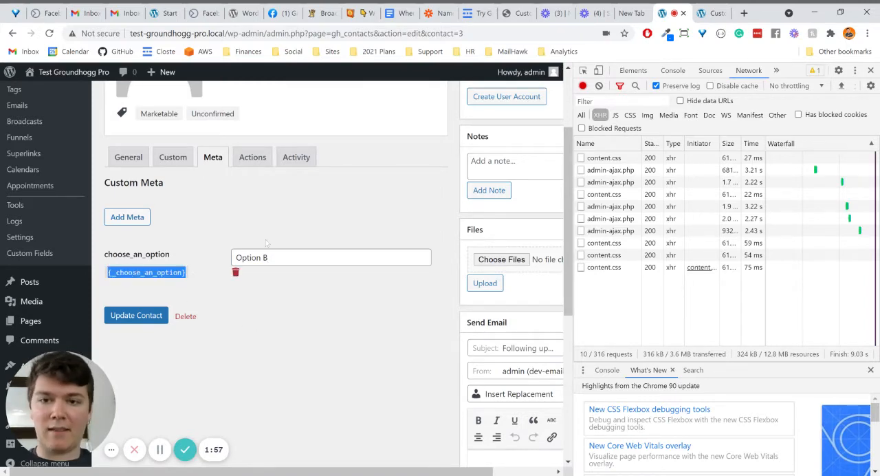
Open the 1 Hour calendar's settings and paste {_choose_an_option} into the Additional Instructions/Notes of its appointments
{"action": "scroll", "coordinate": [275, 275], "scroll_direction": "up", "scroll_amount": 2}
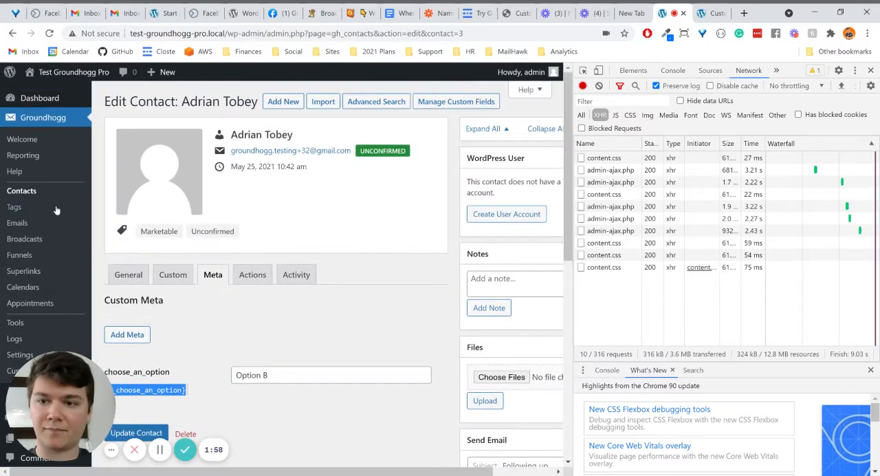
{"action": "left_click", "coordinate": [46, 288]}
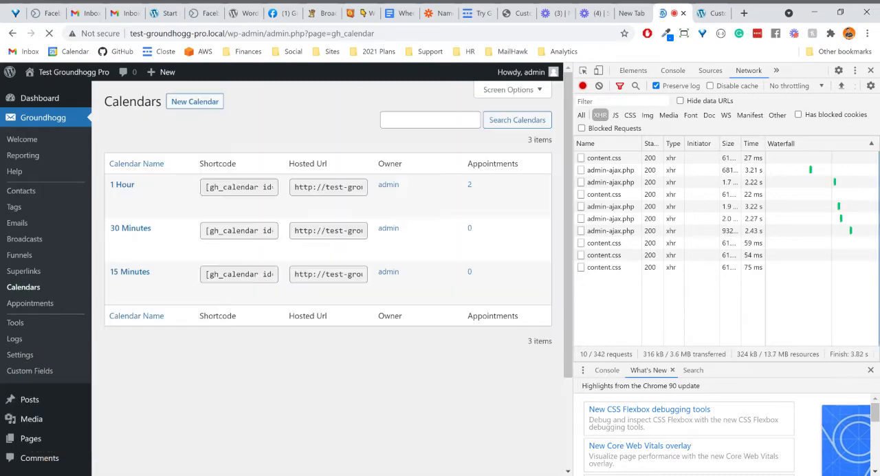
{"action": "left_click", "coordinate": [127, 186]}
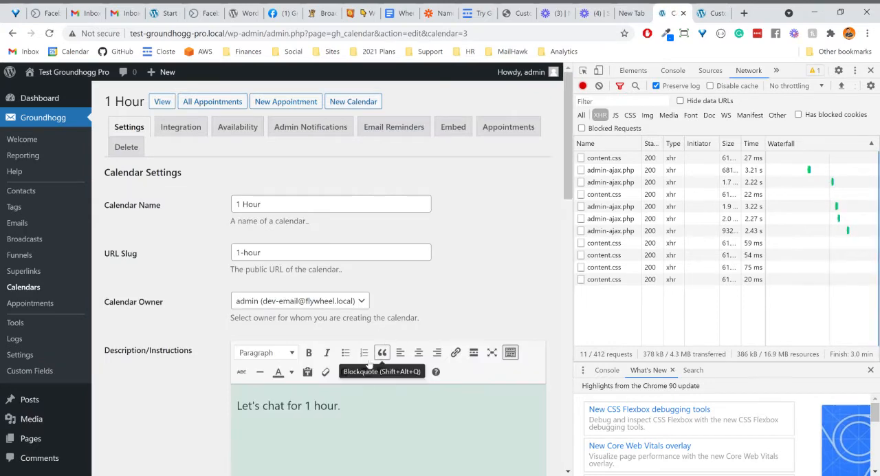
{"action": "scroll", "coordinate": [277, 178], "scroll_direction": "down", "scroll_amount": 5}
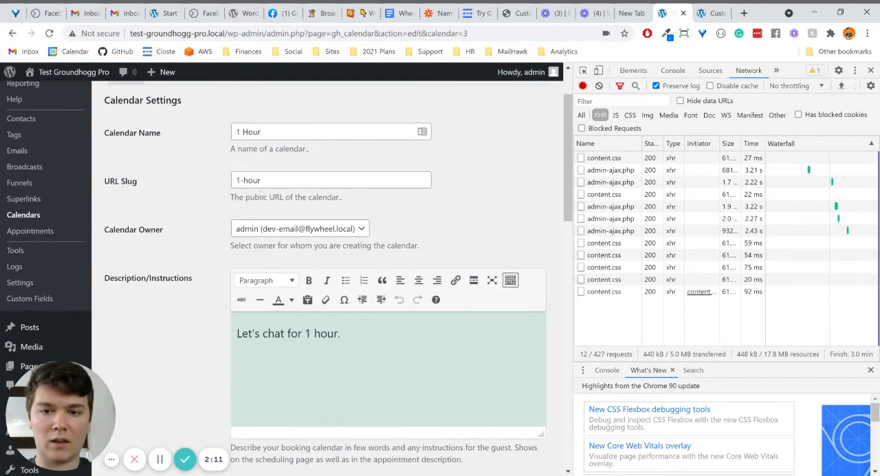
{"action": "scroll", "coordinate": [262, 193], "scroll_direction": "down", "scroll_amount": 1}
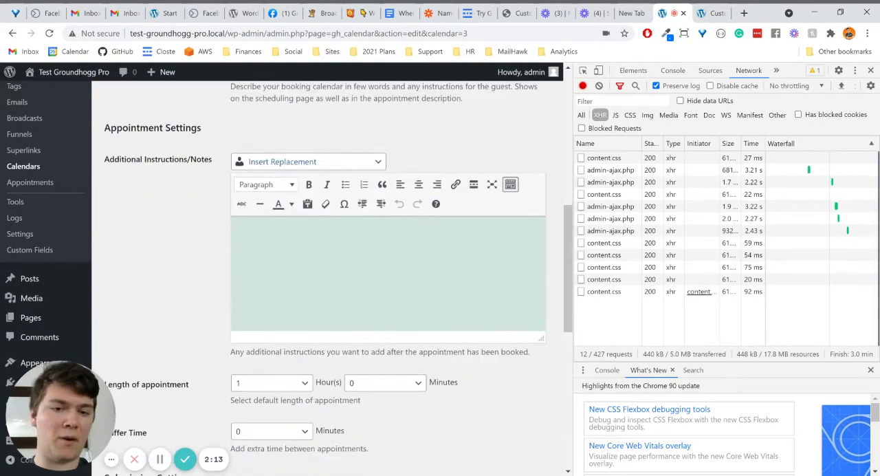
{"action": "left_click", "coordinate": [264, 242]}
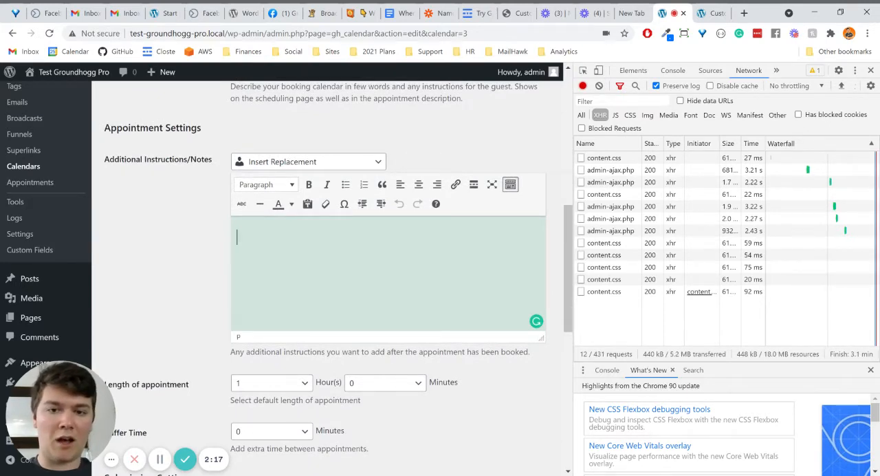
{"action": "key", "text": "ctrl+v"}
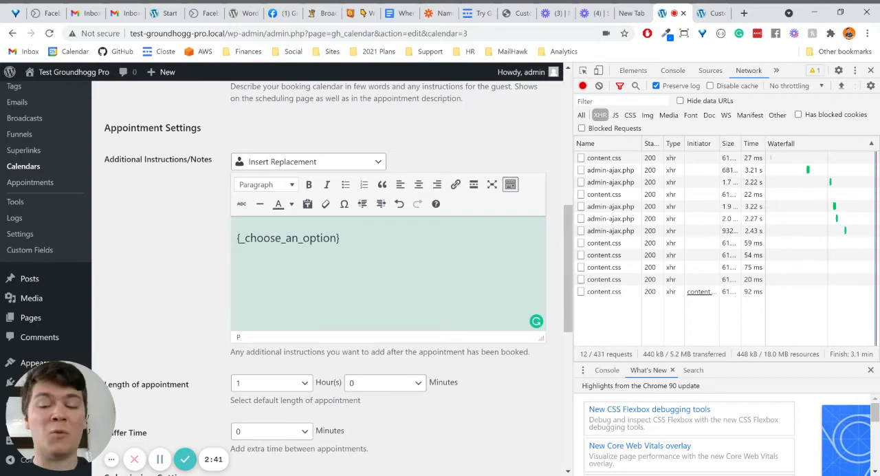
Open the 1 Hour calendar's appointments and examine the details of a booking on May 26, 2021
{"action": "scroll", "coordinate": [413, 240], "scroll_direction": "up", "scroll_amount": 10}
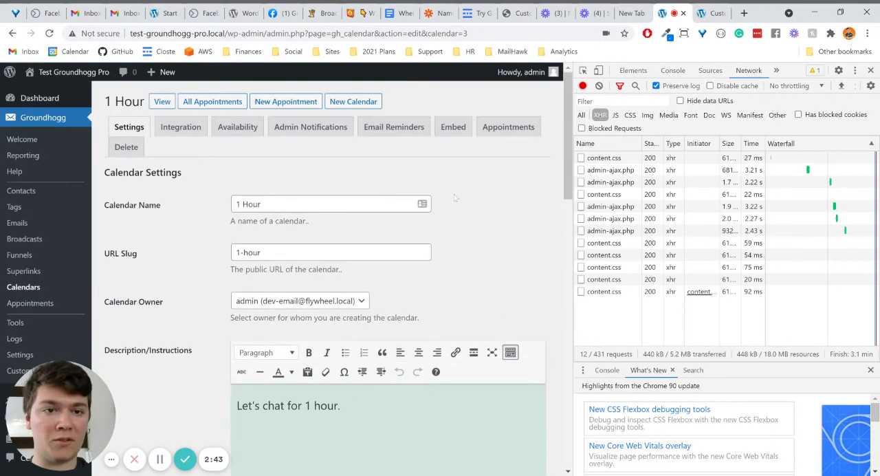
{"action": "left_click", "coordinate": [502, 132]}
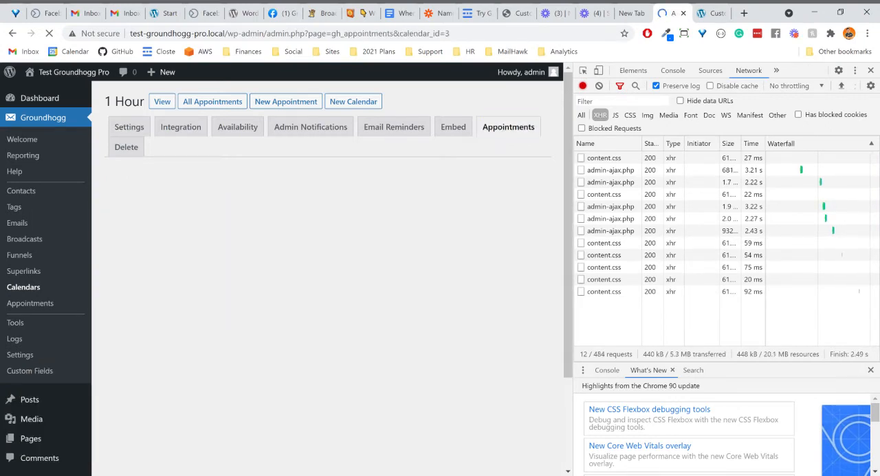
{"action": "left_click", "coordinate": [252, 255]}
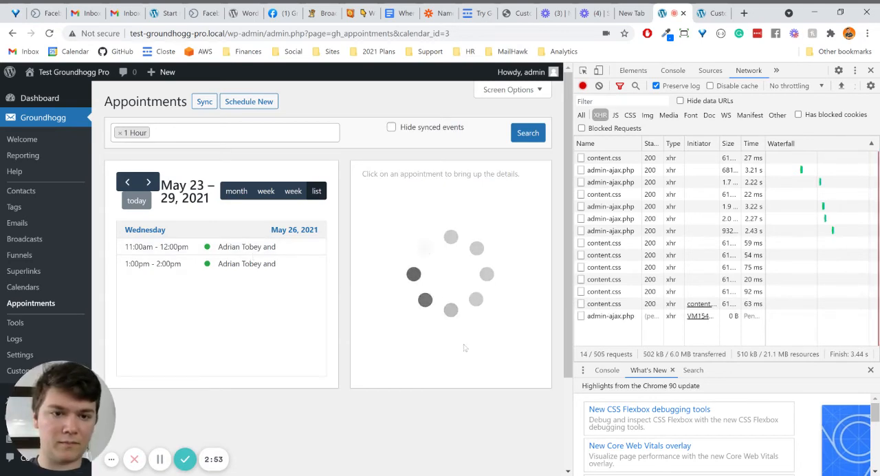
{"action": "scroll", "coordinate": [464, 348], "scroll_direction": "down", "scroll_amount": 2}
{"action": "scroll", "coordinate": [463, 347], "scroll_direction": "up", "scroll_amount": 1}
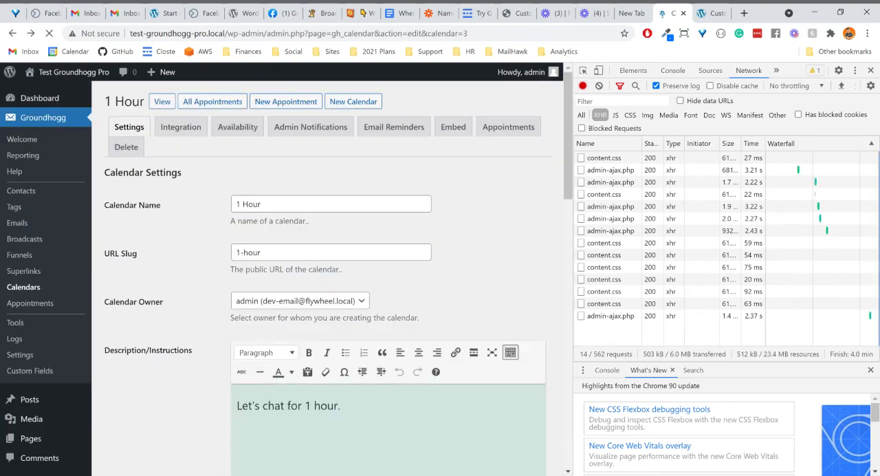
Return to the 1 Hour calendar's settings and locate the Additional Instructions/Notes field in the appointment settings
{"action": "scroll", "coordinate": [330, 275], "scroll_direction": "down", "scroll_amount": 5}
{"action": "scroll", "coordinate": [343, 208], "scroll_direction": "down", "scroll_amount": 2}
{"action": "left_click", "coordinate": [344, 208]}
{"action": "scroll", "coordinate": [344, 208], "scroll_direction": "up", "scroll_amount": 2}
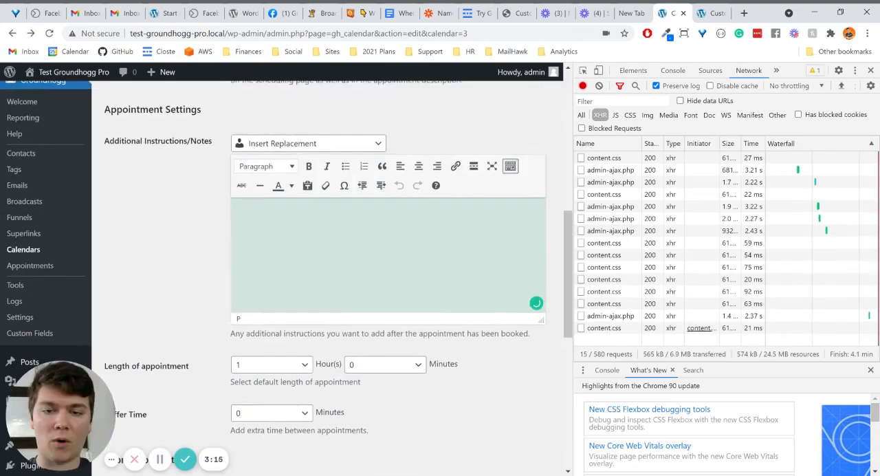
{"action": "scroll", "coordinate": [344, 213], "scroll_direction": "up", "scroll_amount": 1}
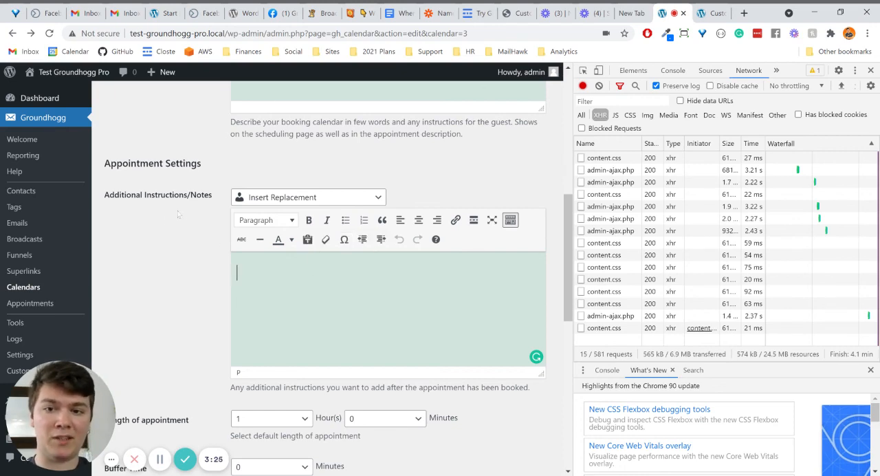
{"action": "left_click_drag", "start_coordinate": [212, 195], "coordinate": [104, 195]}
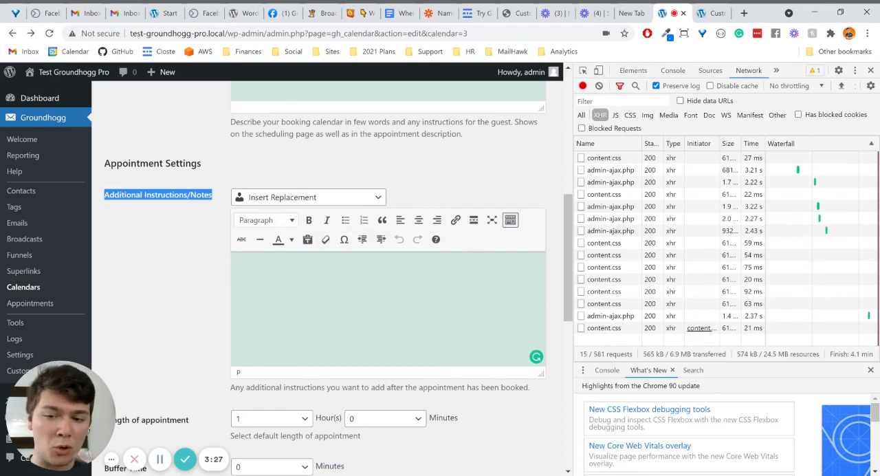